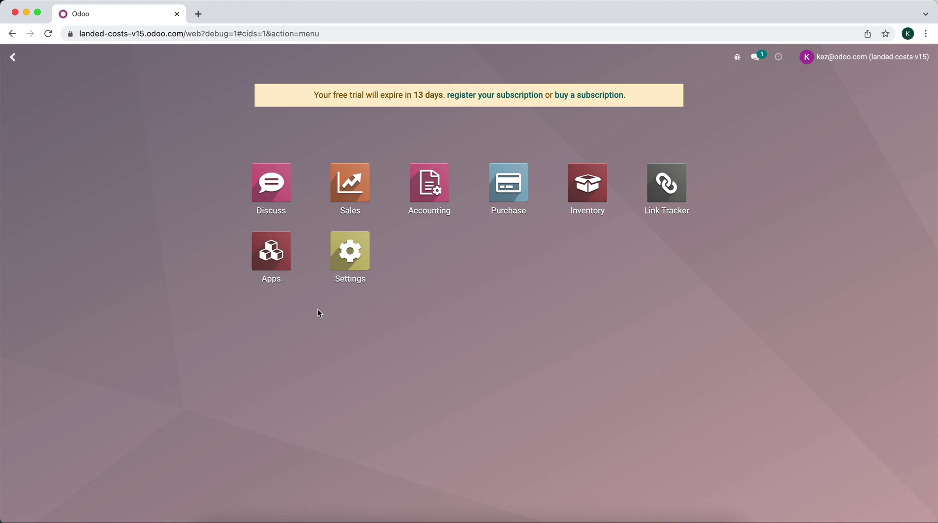
# Find the Studio app by searching the available modules for "studio", and install it, confirming the extra application
pyautogui.click(287, 267)
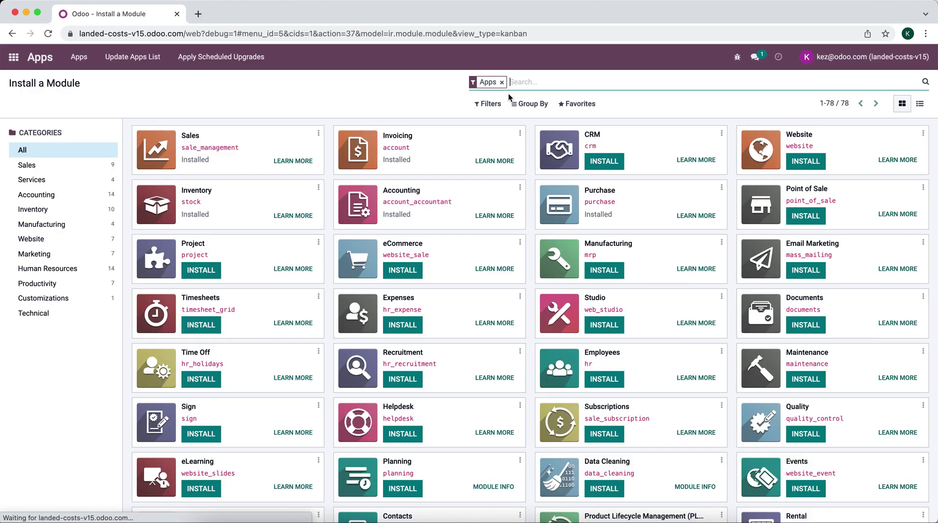
pyautogui.write('atduio')
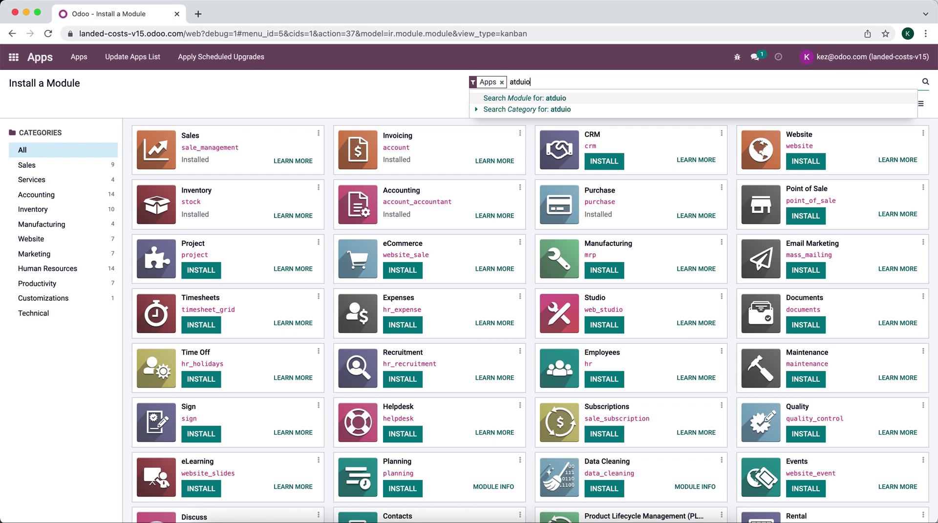
pyautogui.press('BackSpace')
pyautogui.press('BackSpace')
pyautogui.press('BackSpace')
pyautogui.press('BackSpace')
pyautogui.write('studio')
pyautogui.press('Return')
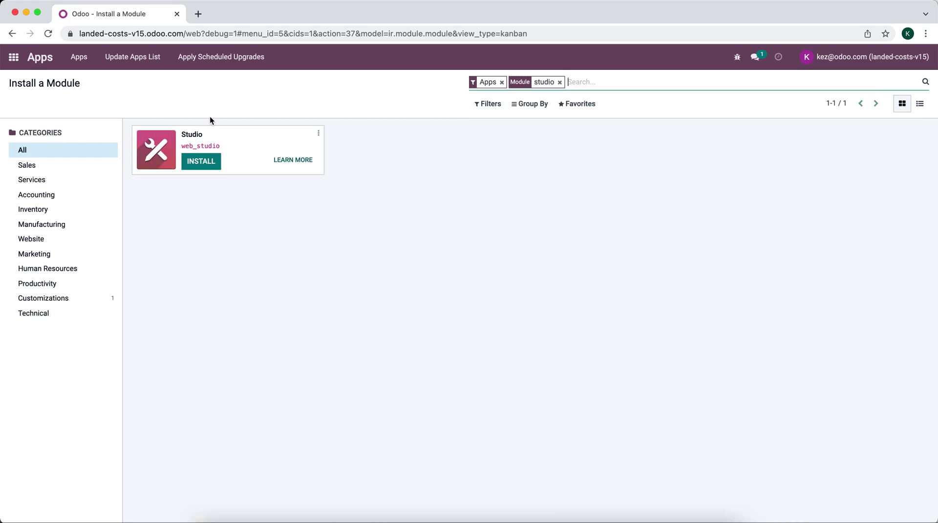
pyautogui.click(210, 164)
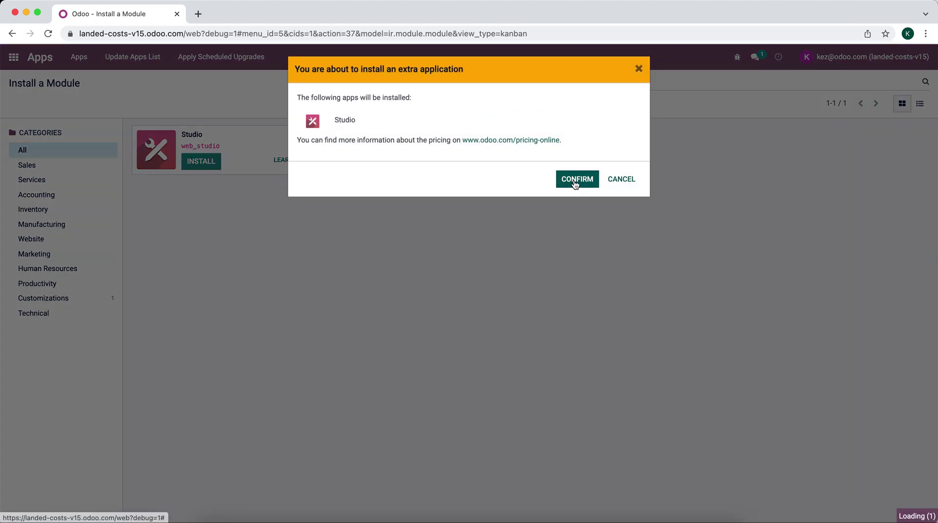
pyautogui.click(575, 182)
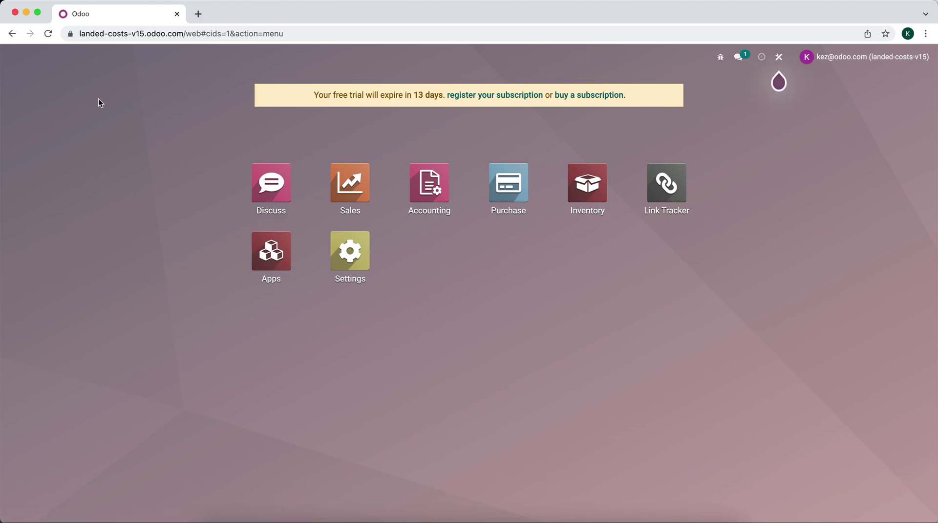
# Inspect the Barcode field of Example Product 1 in Inventory in edit mode, and save the product without changes
pyautogui.click(582, 210)
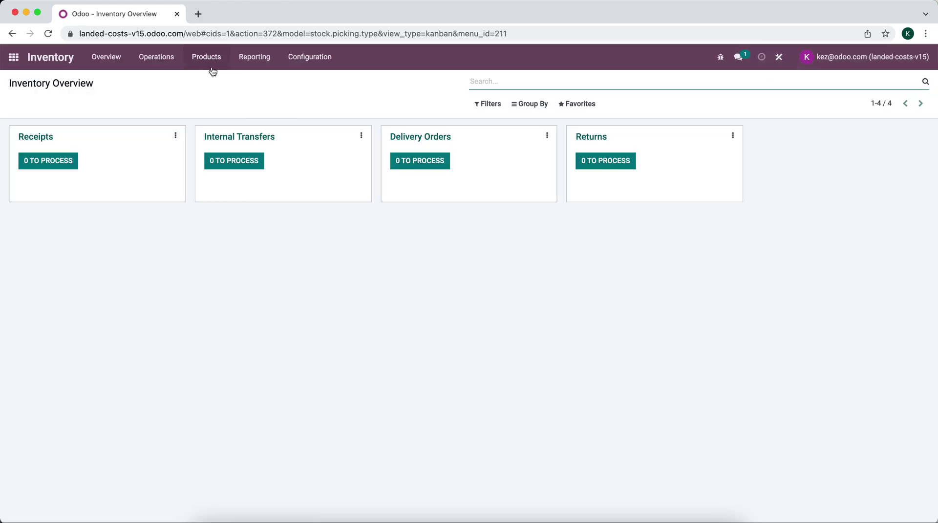
pyautogui.click(211, 62)
pyautogui.click(212, 80)
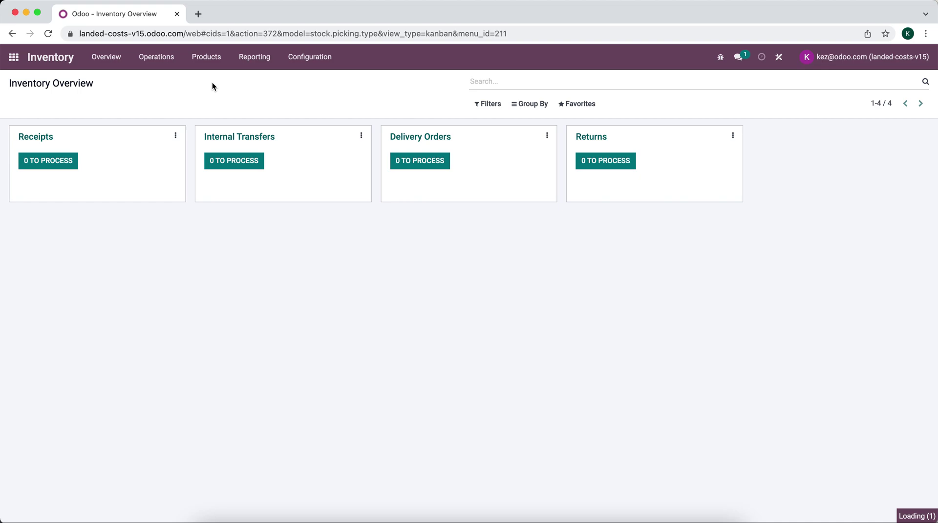
pyautogui.click(145, 148)
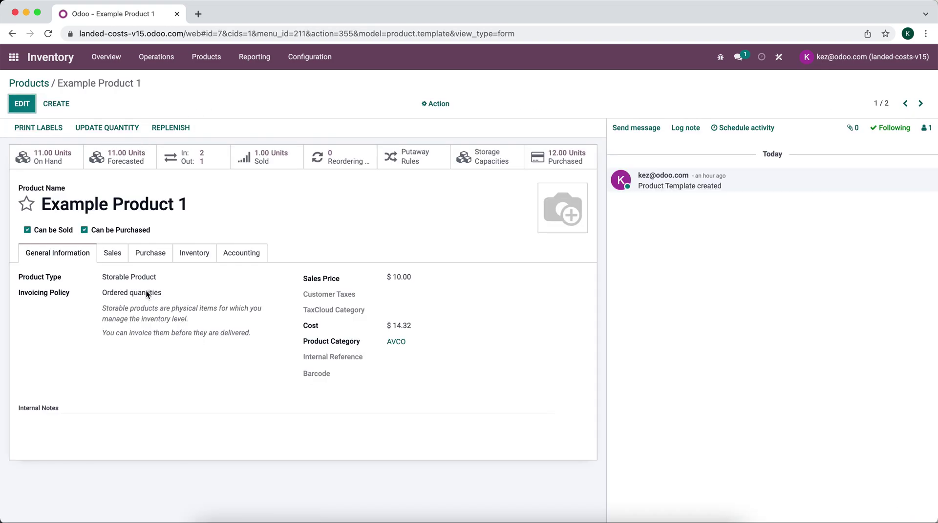
pyautogui.click(22, 104)
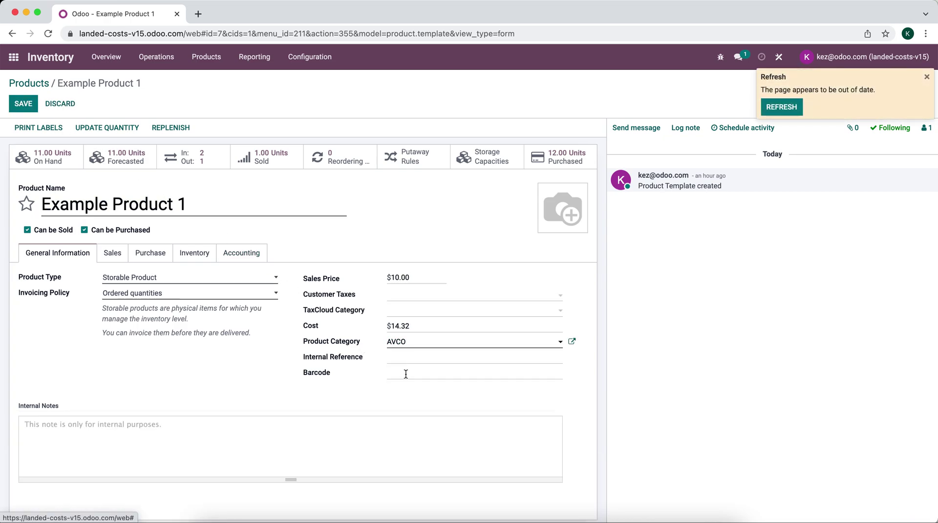
pyautogui.click(406, 373)
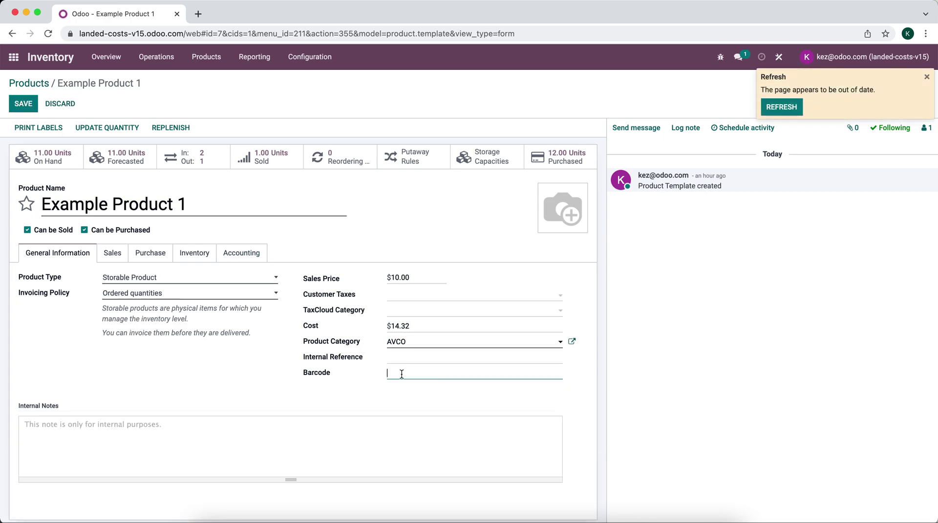
pyautogui.click(351, 388)
pyautogui.click(27, 108)
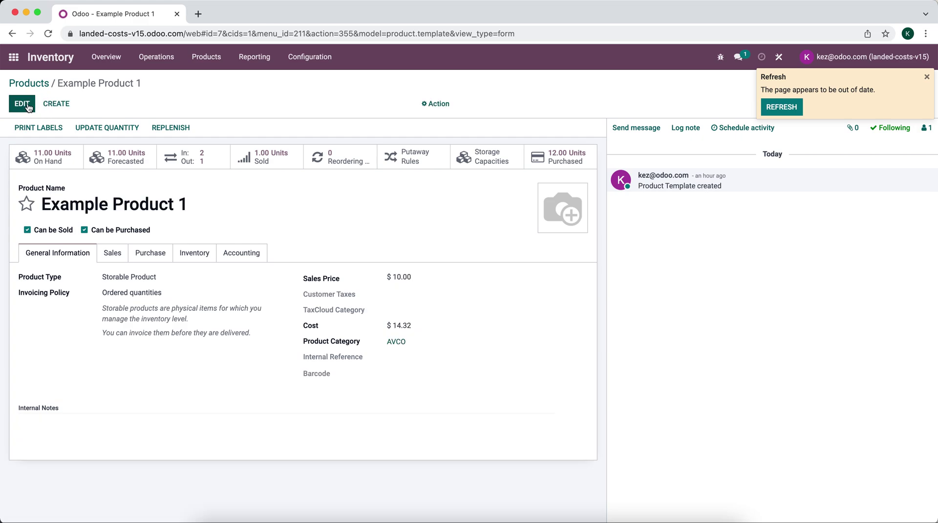
# Return to the home screen, search for "sequ" and open the technical Sequences list
pyautogui.click(14, 59)
pyautogui.click(792, 109)
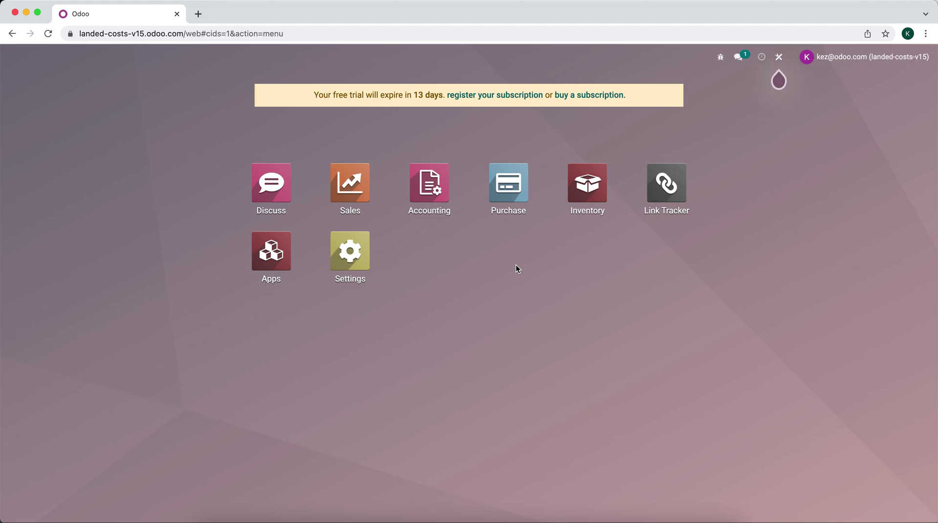
pyautogui.write('sequ')
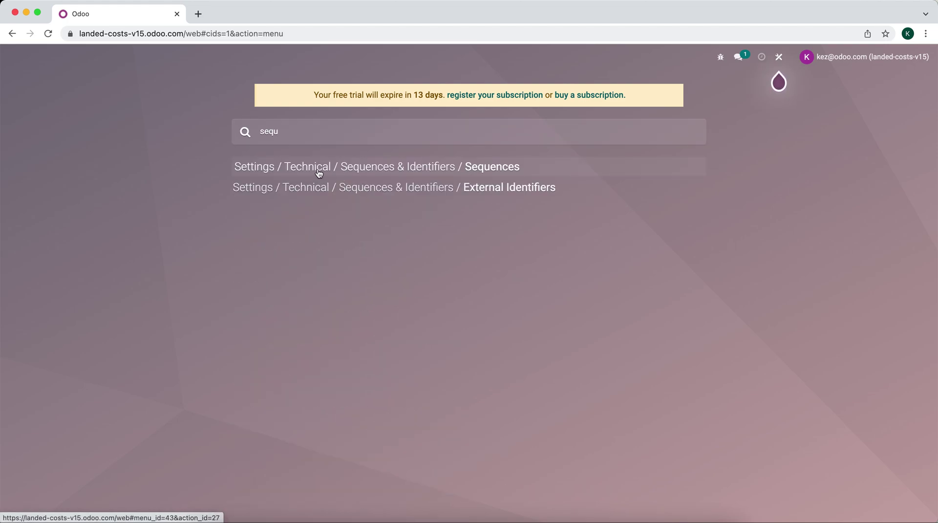
pyautogui.click(434, 171)
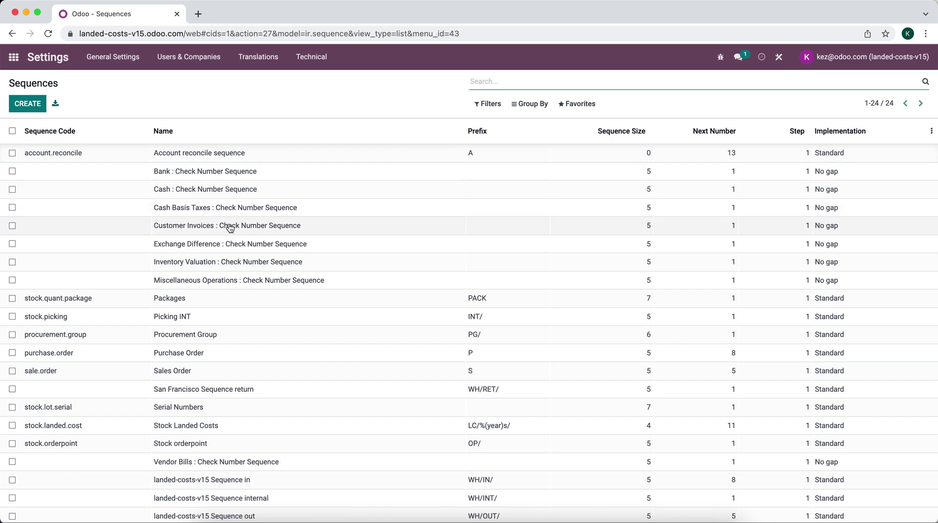
pyautogui.scroll(-2, 103, 182)
pyautogui.scroll(2, 104, 181)
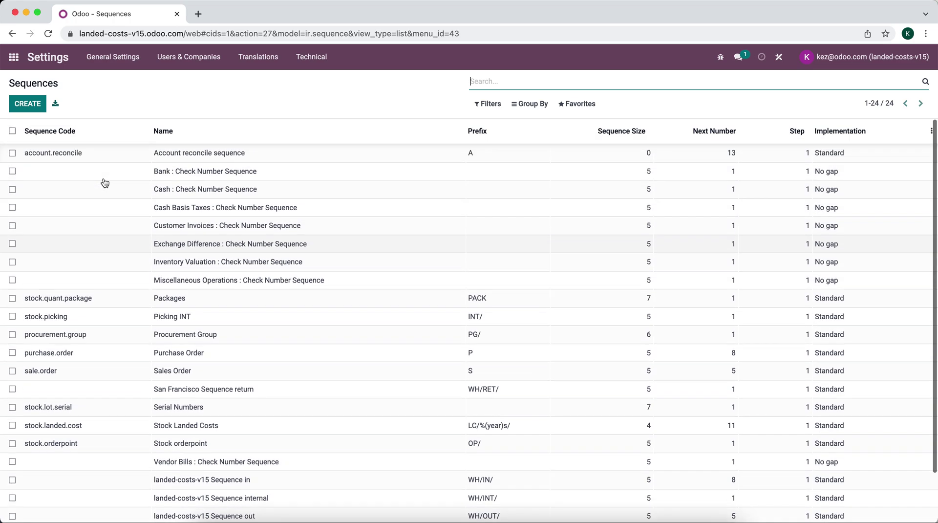
# Create a new sequence named Barcode with the sequence code barcode_seq
pyautogui.click(27, 103)
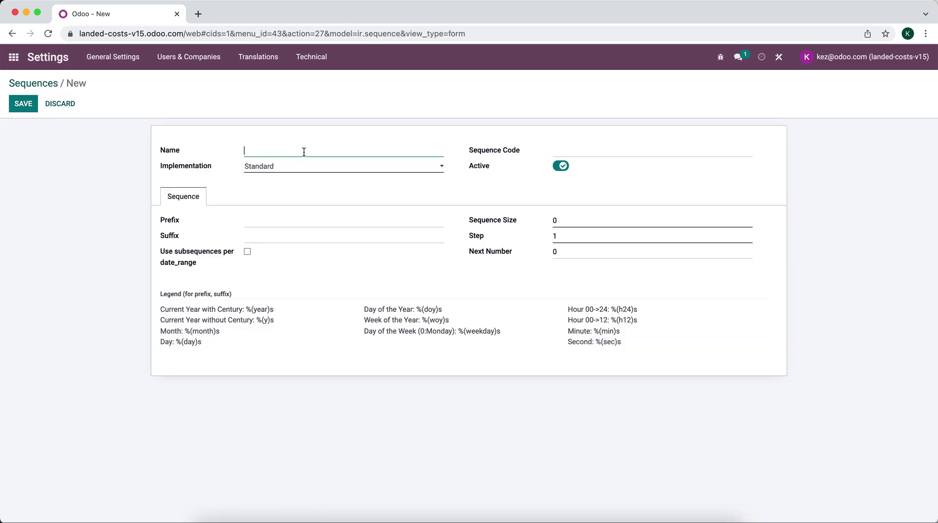
pyautogui.write('Barcode')
pyautogui.click(572, 150)
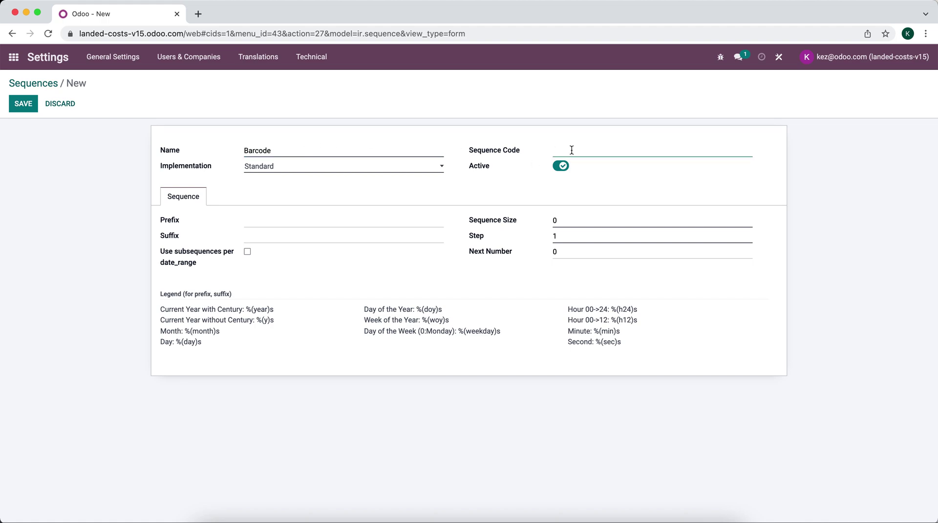
pyautogui.write('barcode_seq')
pyautogui.click(454, 199)
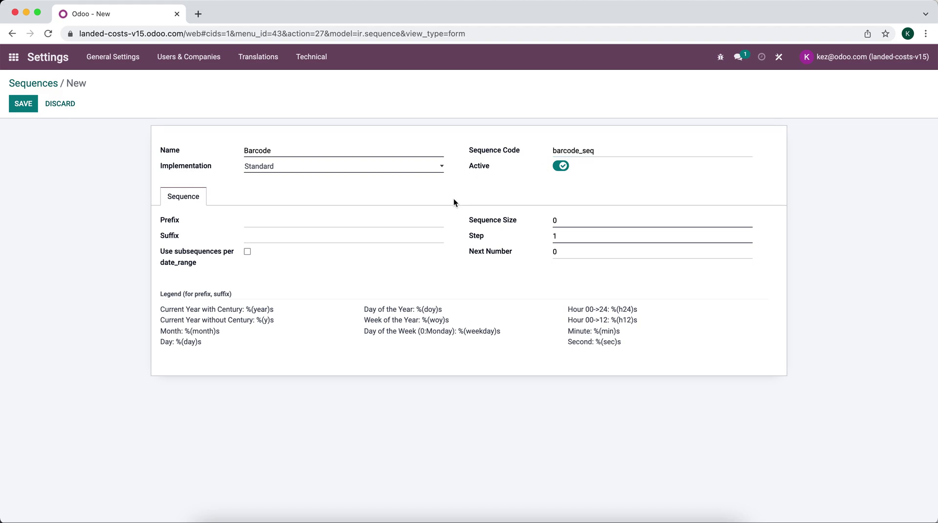
# Set the Barcode sequence's prefix to AB and its suffix to XYZ
pyautogui.click(391, 221)
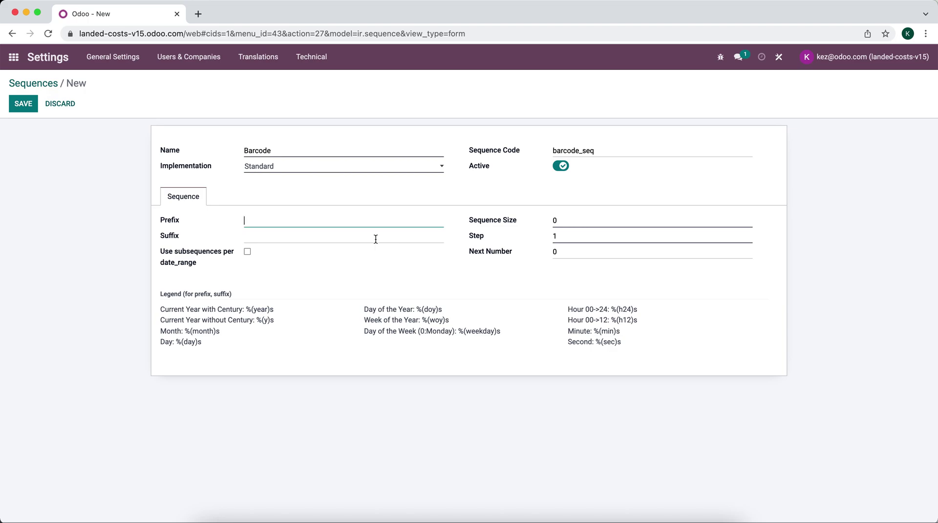
pyautogui.click(267, 234)
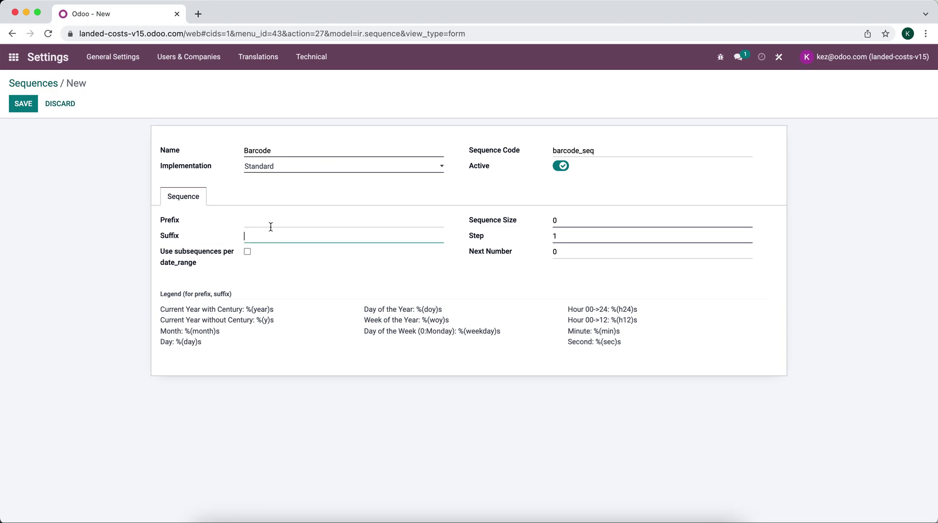
pyautogui.click(272, 221)
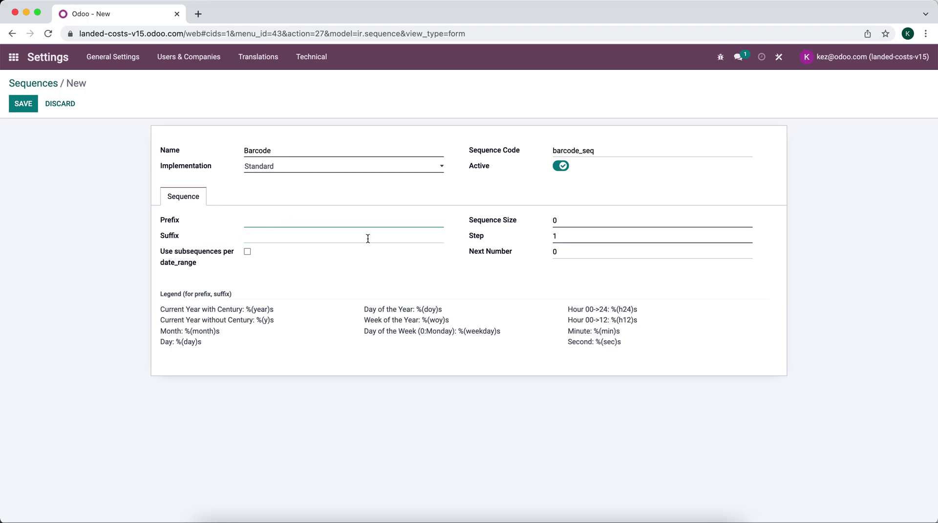
pyautogui.write('AB')
pyautogui.click(323, 235)
pyautogui.write('XYZ')
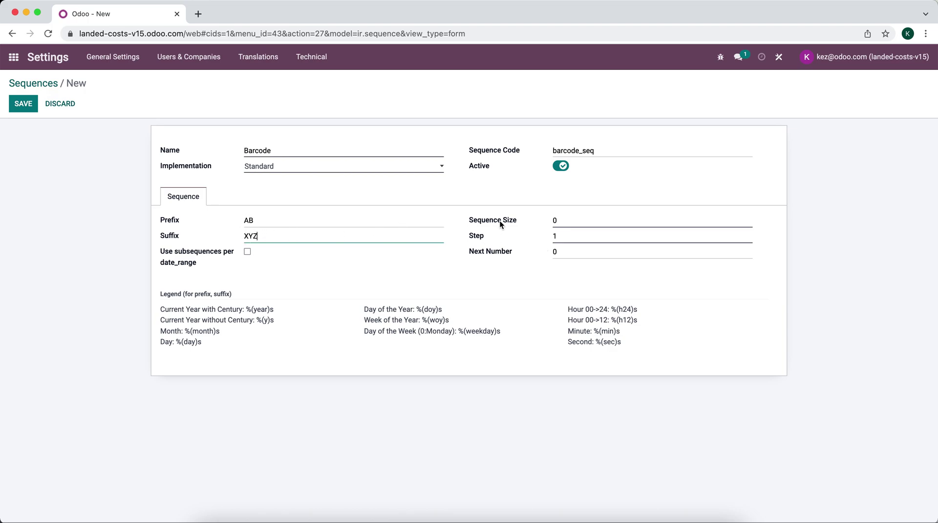
# Set the sequence size to 10 and save the Barcode sequence
pyautogui.click(554, 219)
pyautogui.write('5')
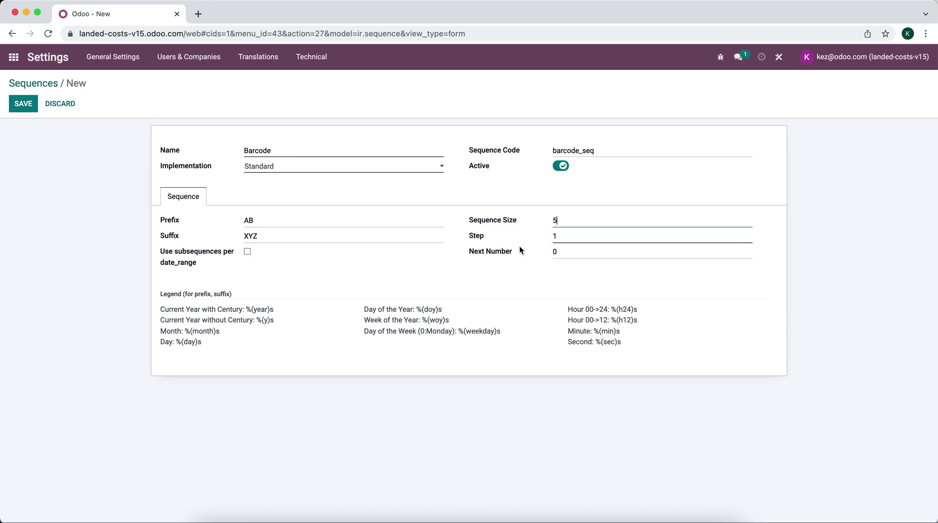
pyautogui.write('10')
pyautogui.click(556, 239)
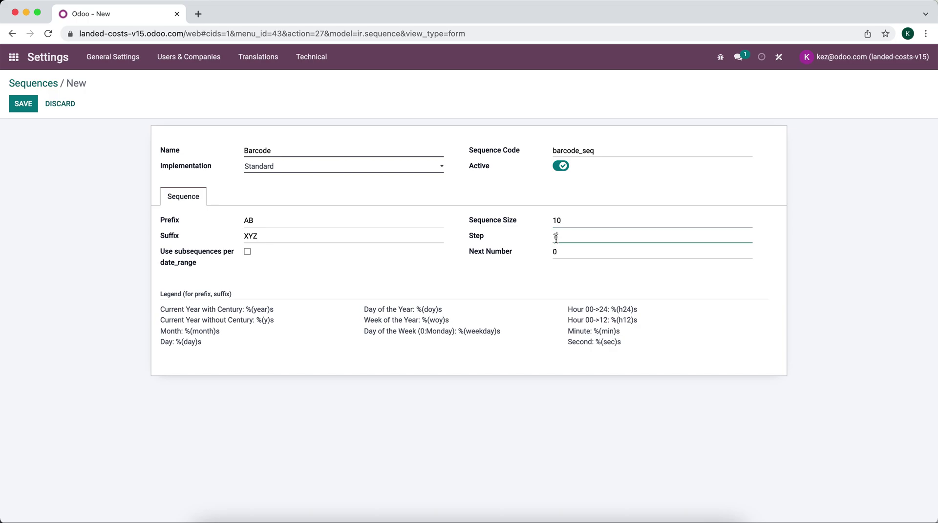
pyautogui.click(559, 252)
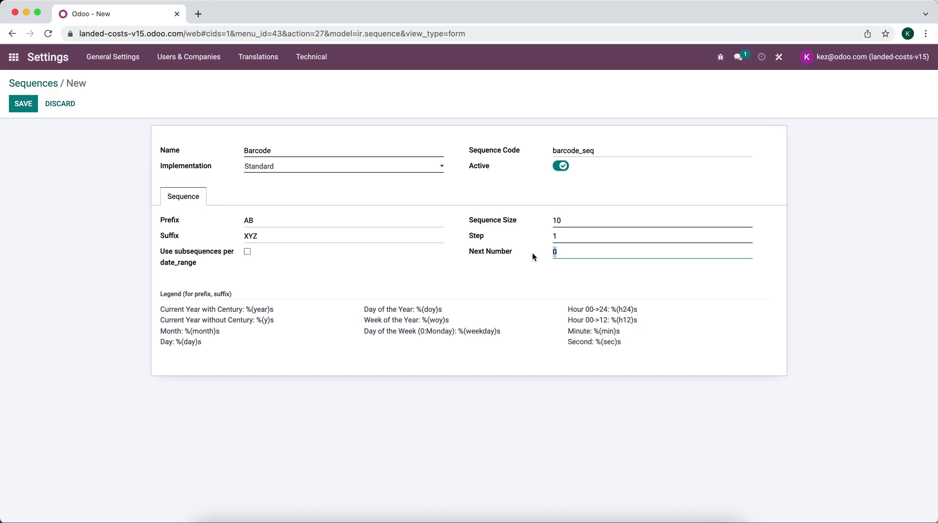
pyautogui.doubleClick(552, 251)
pyautogui.click(540, 263)
pyautogui.click(23, 103)
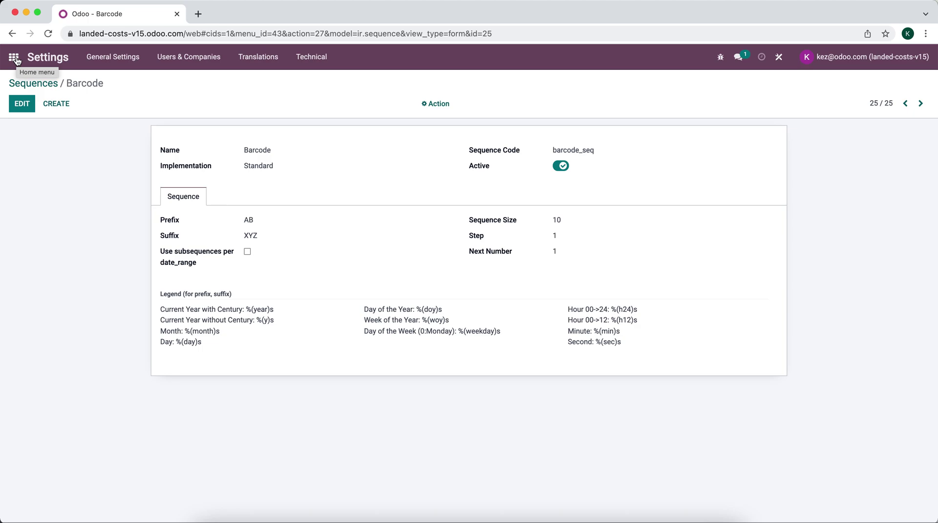
# Open the Automated Actions list from the home screen and start a new automated action named Barcodes
pyautogui.click(15, 57)
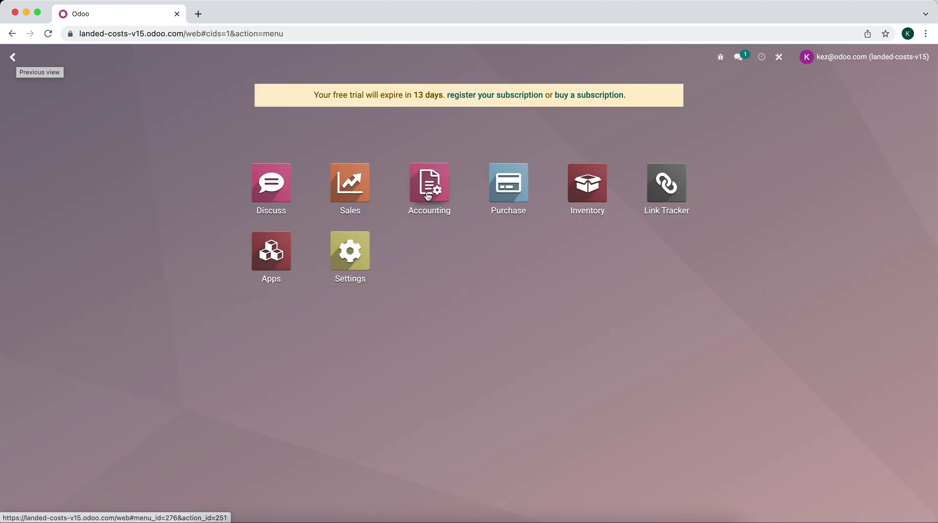
pyautogui.write('auto')
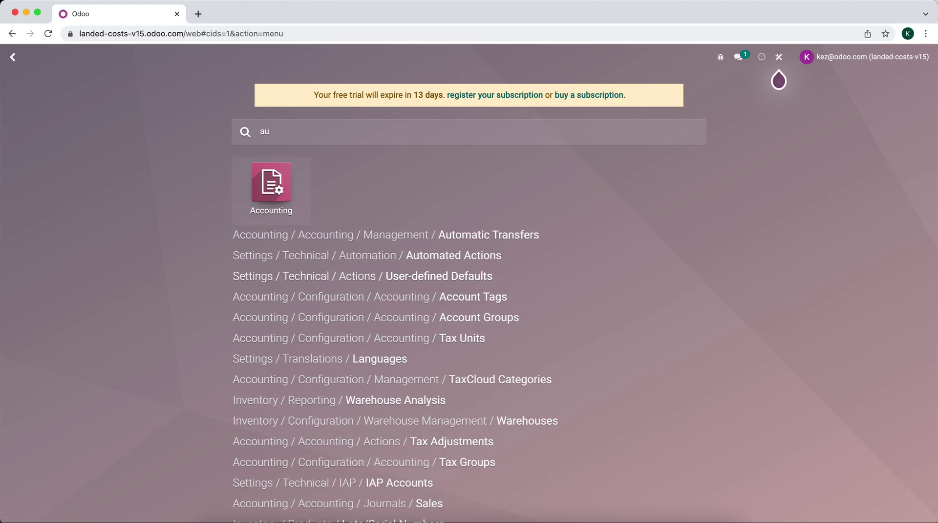
pyautogui.click(461, 197)
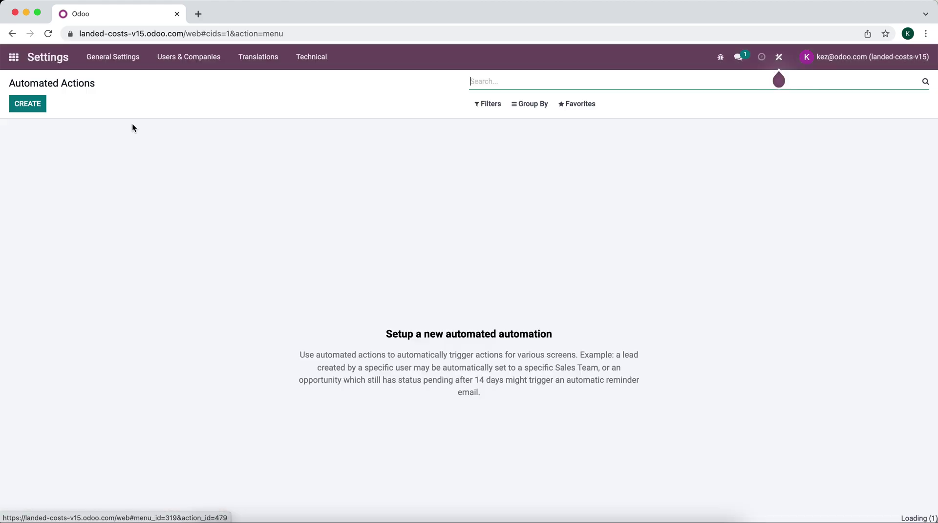
pyautogui.click(34, 106)
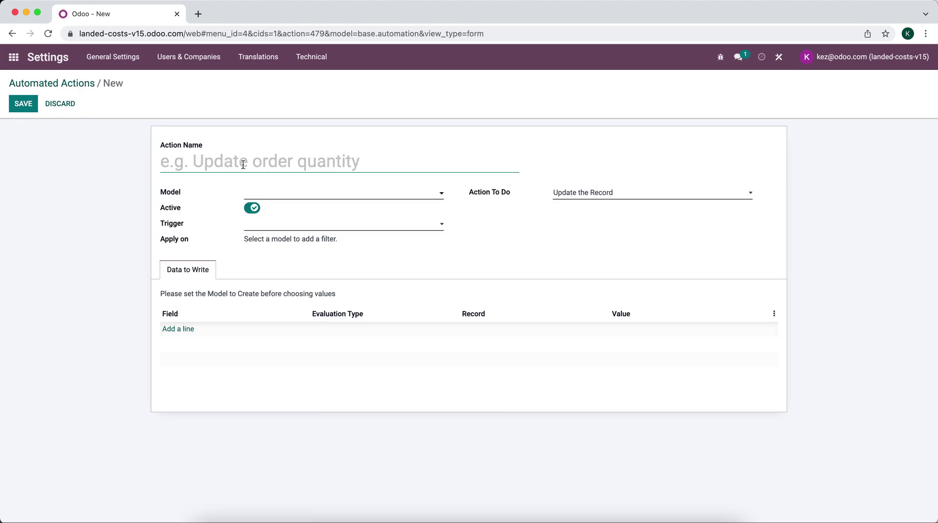
pyautogui.write('Barcodes')
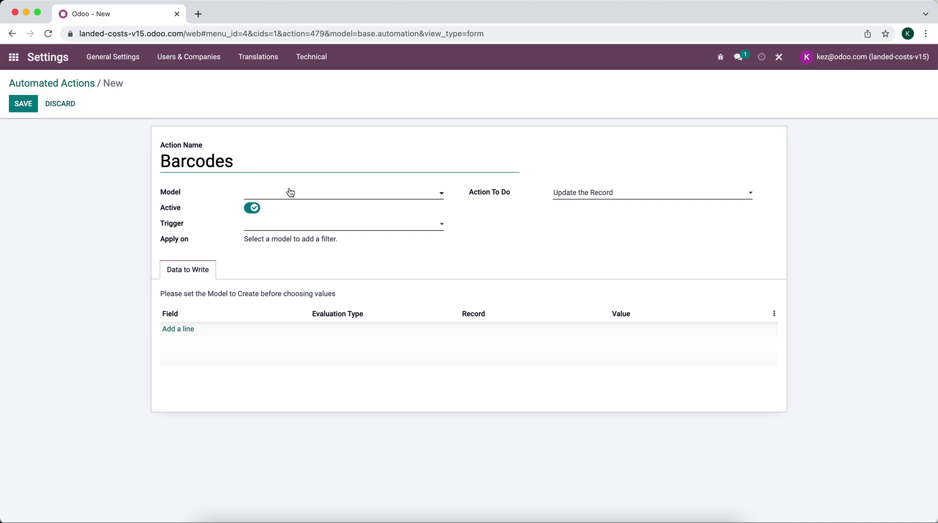
# Set the automated action's model to Product Template and its trigger to On Creation
pyautogui.click(290, 192)
pyautogui.write('product')
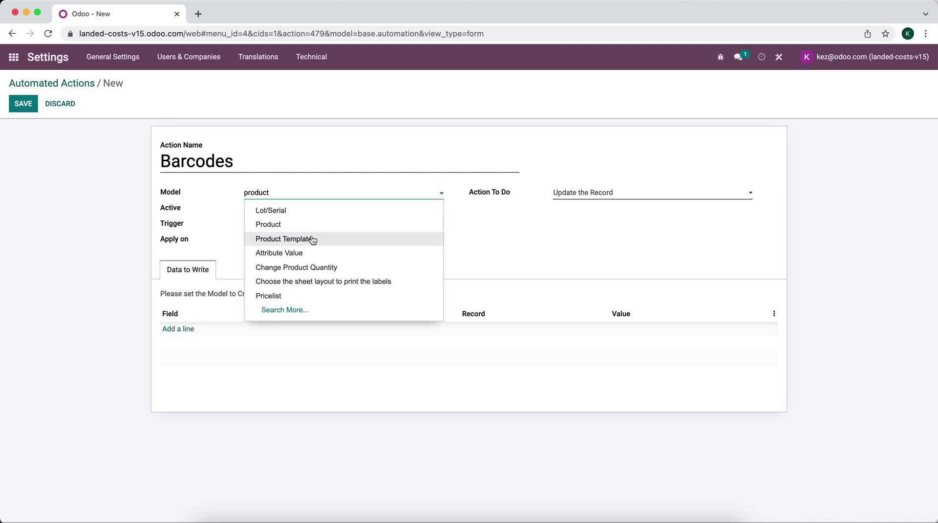
pyautogui.click(313, 240)
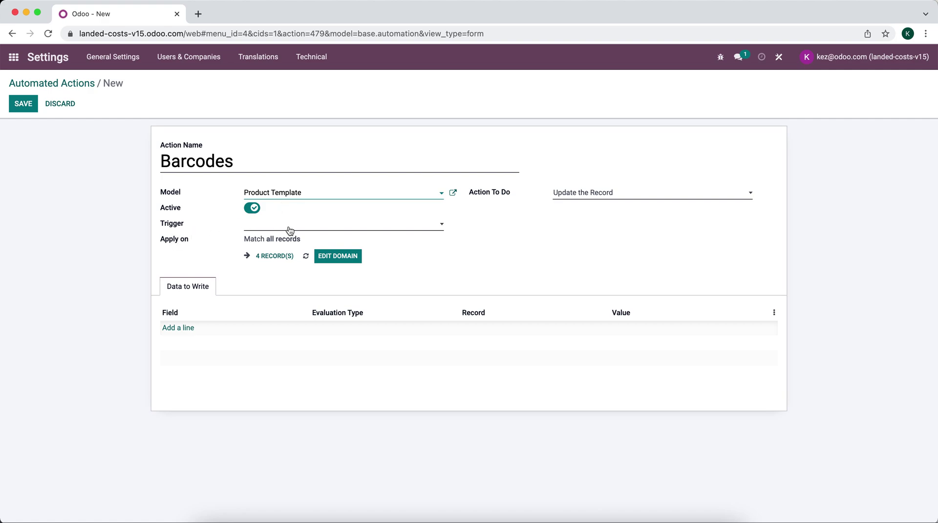
pyautogui.click(290, 225)
pyautogui.click(290, 227)
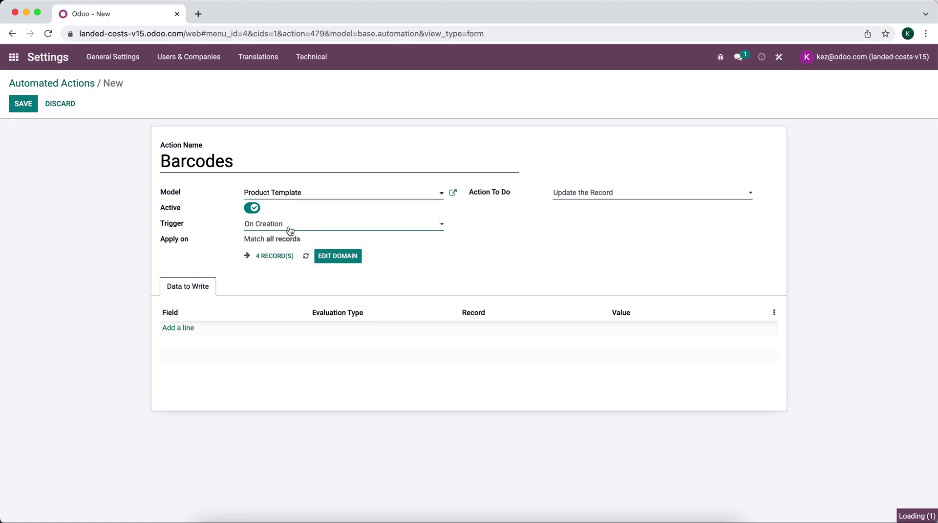
# Set the automated action to execute Python code and clear the default comment lines from the code editor
pyautogui.click(567, 194)
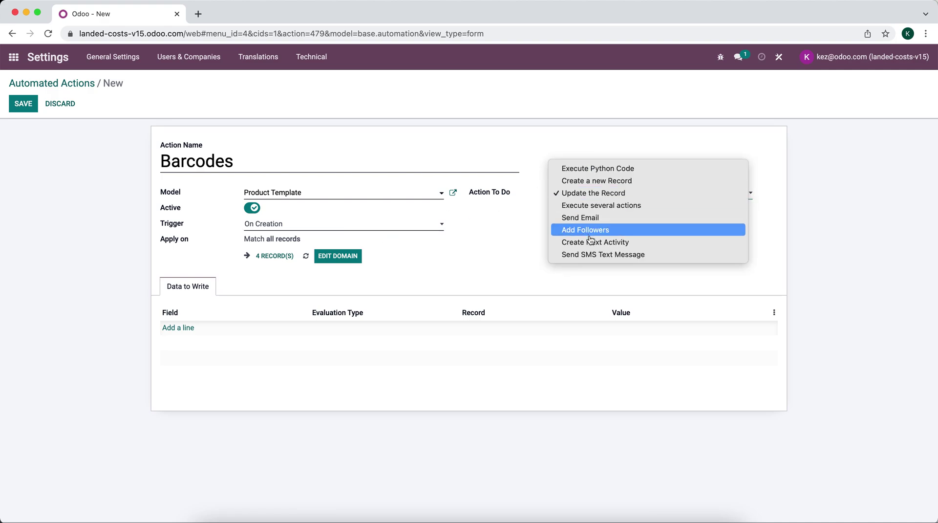
pyautogui.click(598, 169)
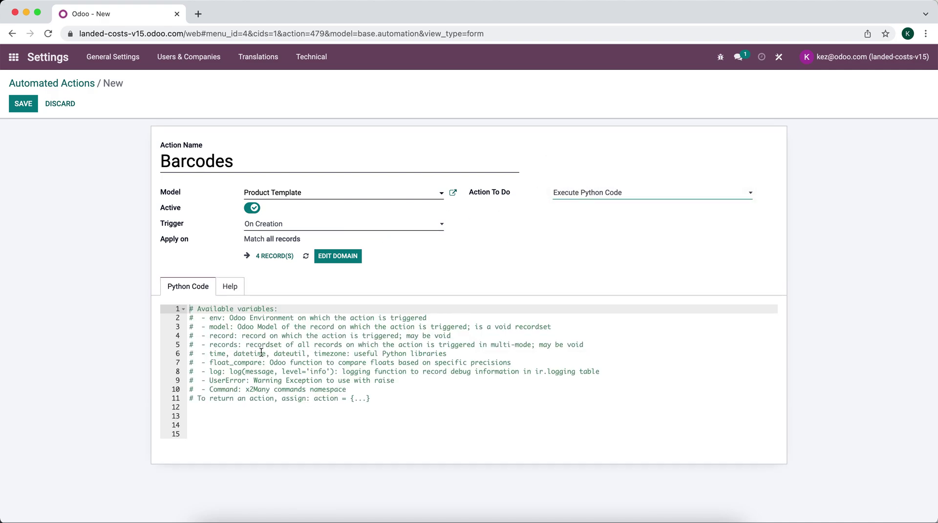
pyautogui.click(322, 434)
pyautogui.moveTo(322, 433); pyautogui.dragTo(151, 300)
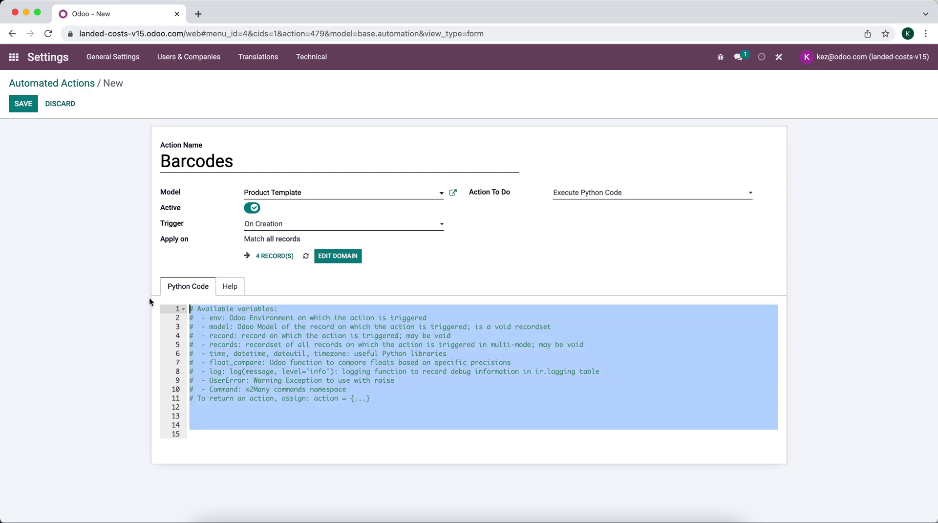
pyautogui.press('BackSpace')
# Write the condition "if not record.barcode:" with an indented "record.write({" block beneath it in the Python code
pyautogui.write('if ')
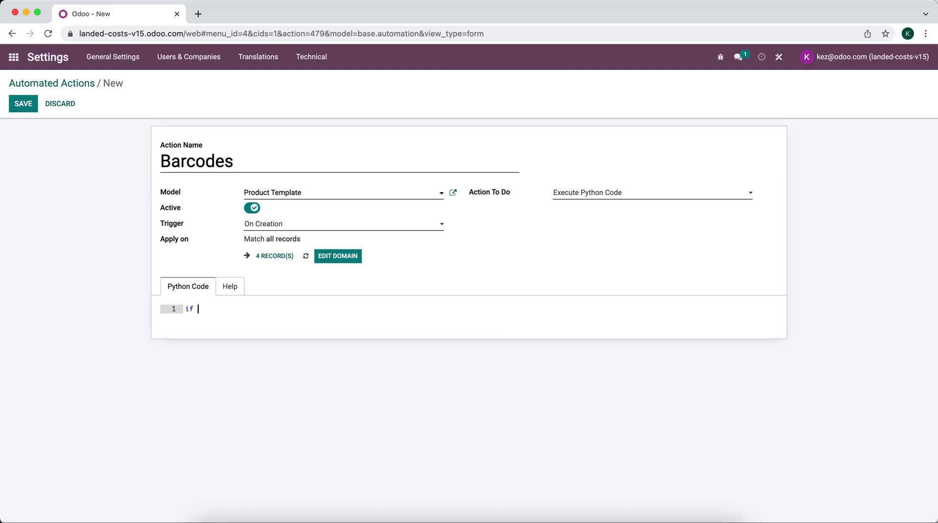
pyautogui.write('not record.barcode :')
pyautogui.press('Return')
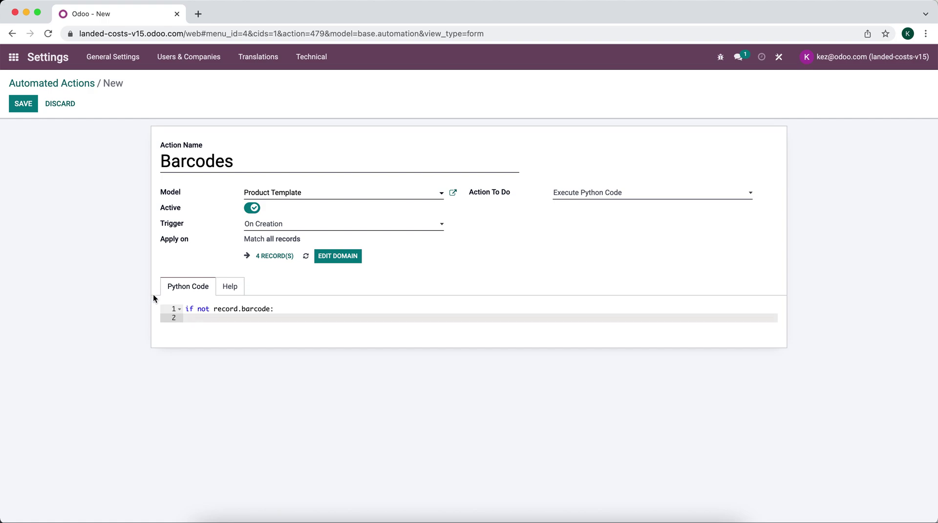
pyautogui.write('record.write({')
pyautogui.press('Return')
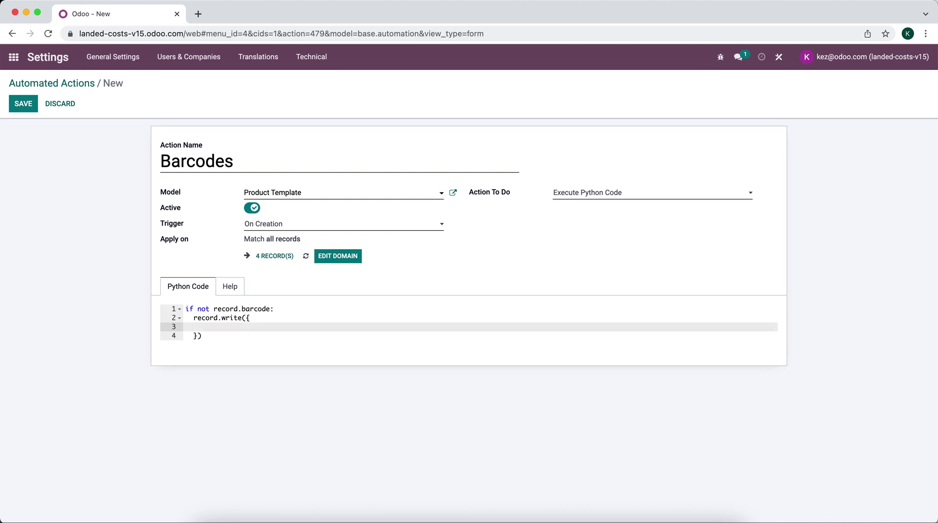
# Fill the write block with 'barcode' : env['ir.sequence'].next_by_code('barcode_seq') and save the automated action
pyautogui.write("'barcode' : env['ir.sequence'].next_by_c")
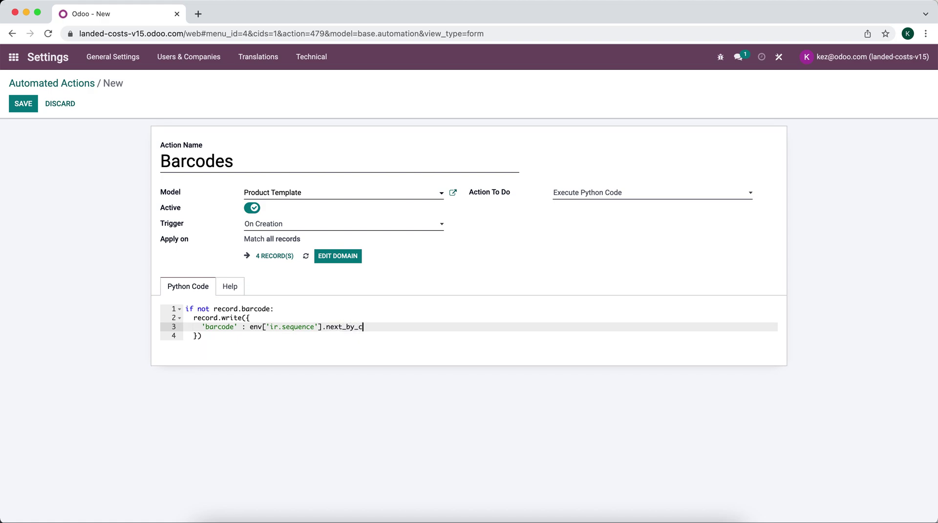
pyautogui.write("ode('barcode_seq")
pyautogui.moveTo(250, 327); pyautogui.dragTo(375, 330)
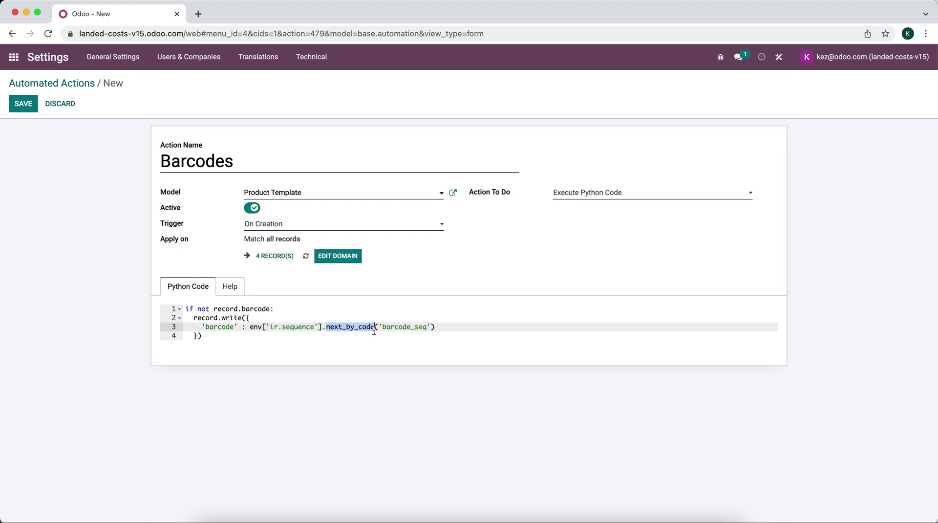
pyautogui.click(374, 331)
pyautogui.moveTo(383, 327); pyautogui.dragTo(427, 329)
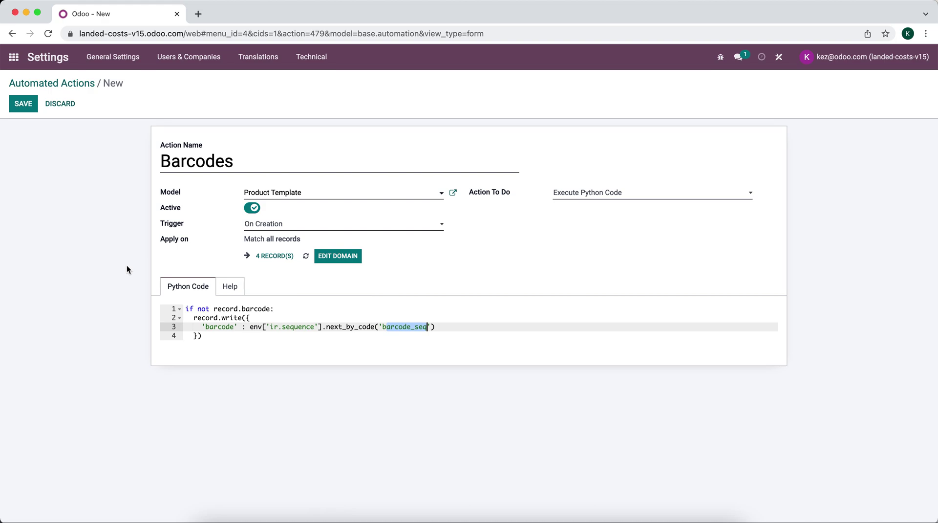
pyautogui.click(22, 104)
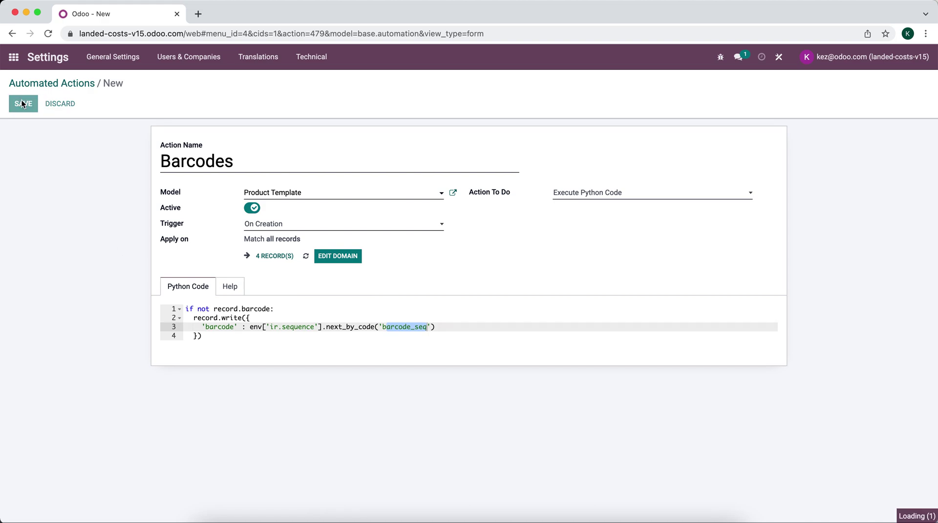
# Create and save a product named TEST BARCODE in Inventory without entering a barcode, and check its barcode field
pyautogui.click(14, 58)
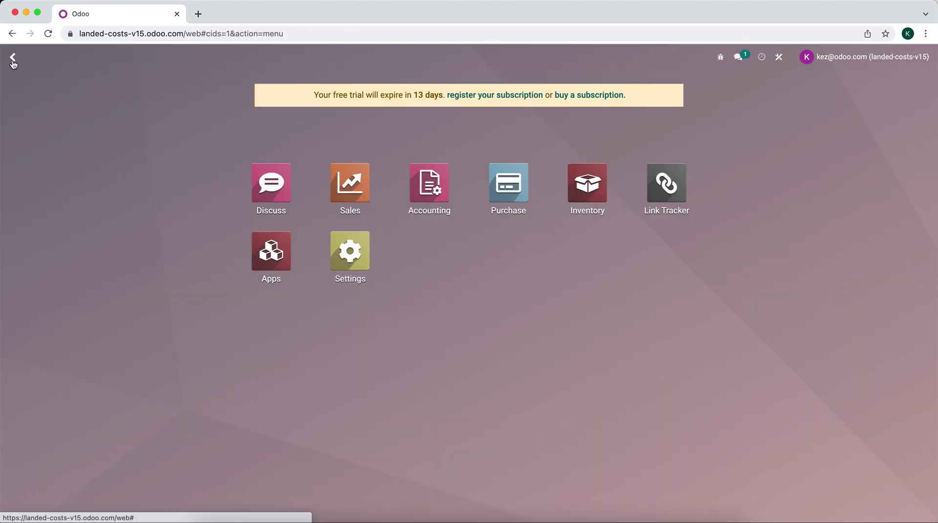
pyautogui.click(572, 185)
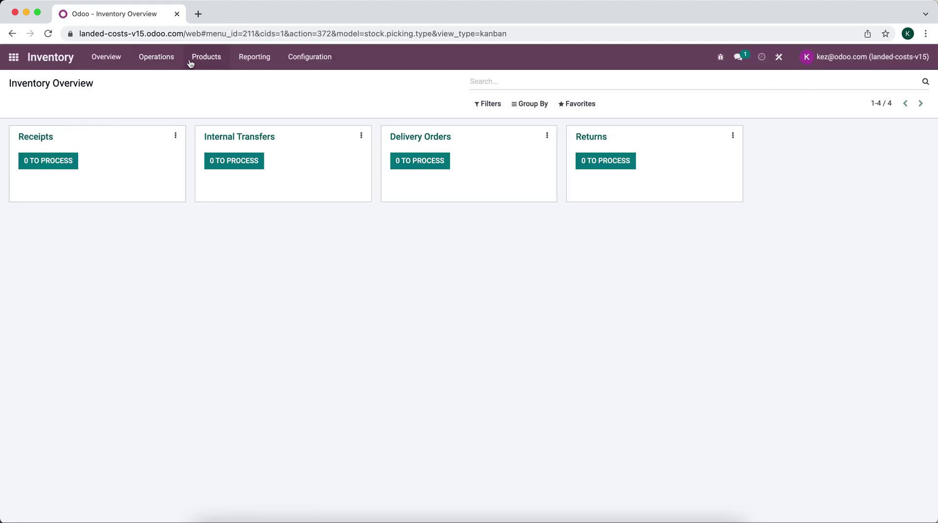
pyautogui.click(200, 56)
pyautogui.click(184, 82)
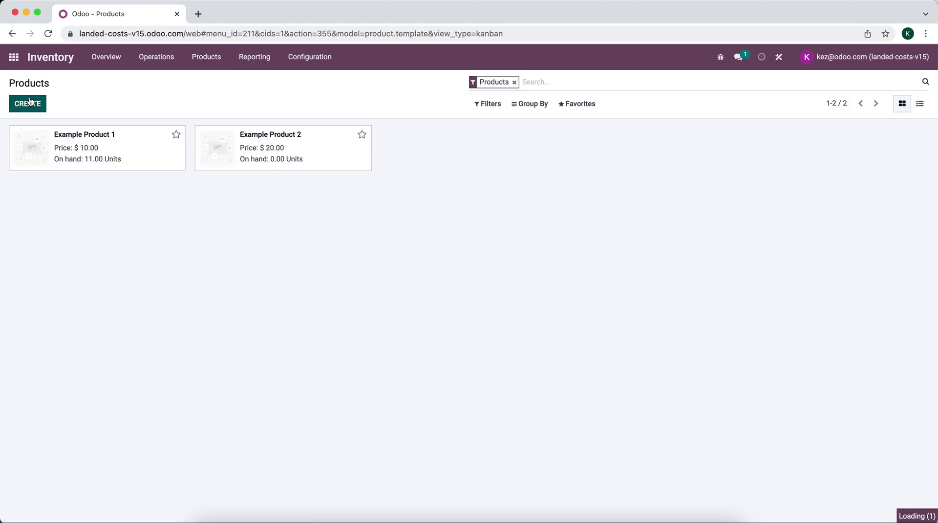
pyautogui.click(29, 101)
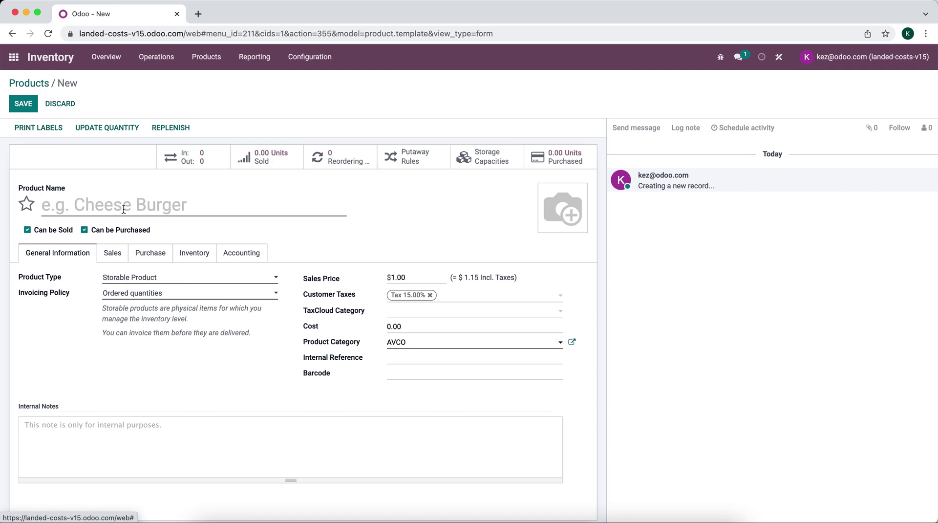
pyautogui.write('TEST BAR')
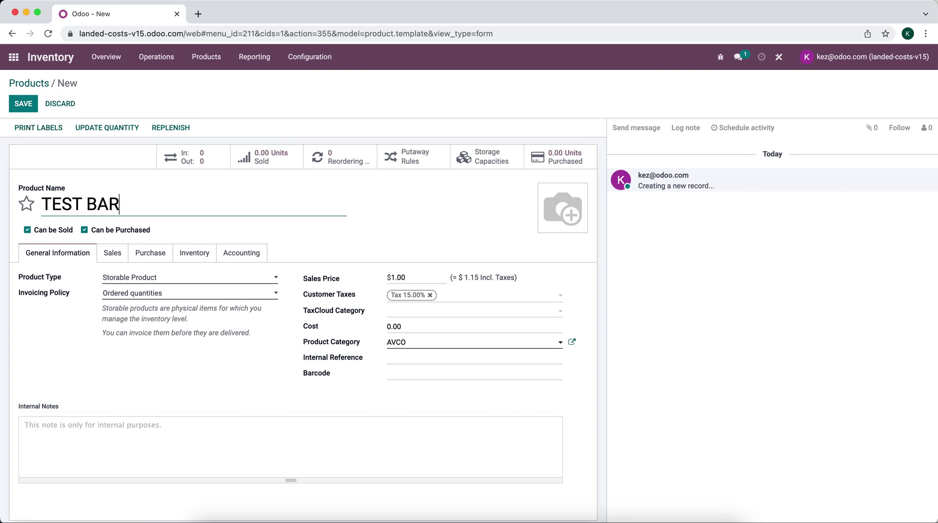
pyautogui.write('CODE')
pyautogui.click(17, 105)
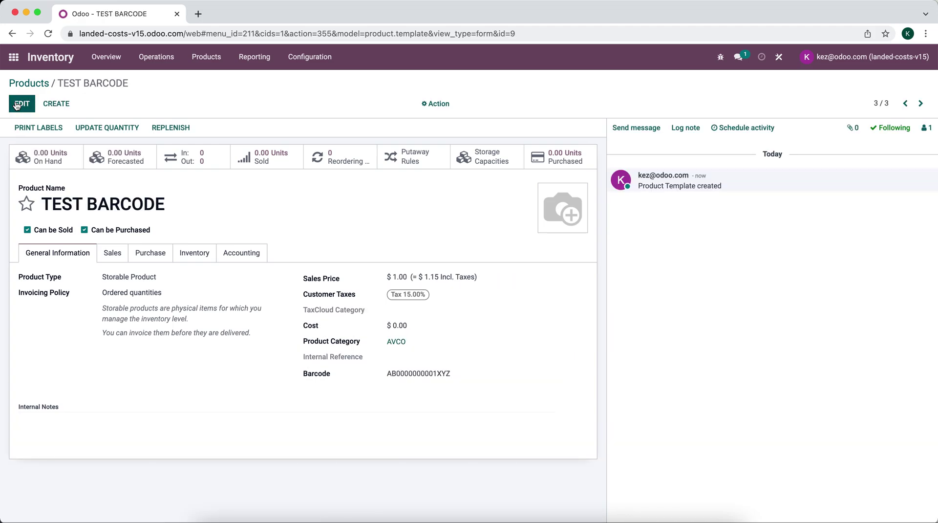
pyautogui.click(389, 371)
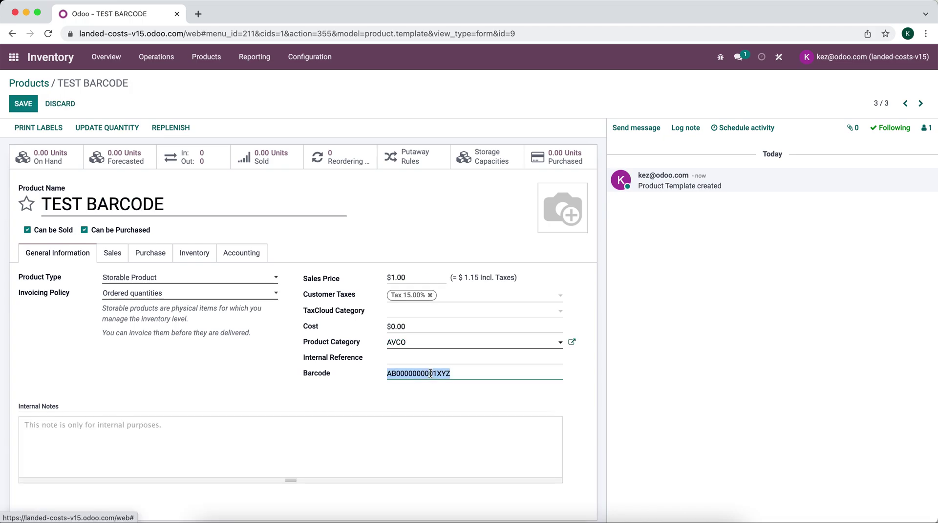
pyautogui.click(23, 103)
# Create and save a second product named TEST 2, leaving its barcode empty
pyautogui.click(56, 104)
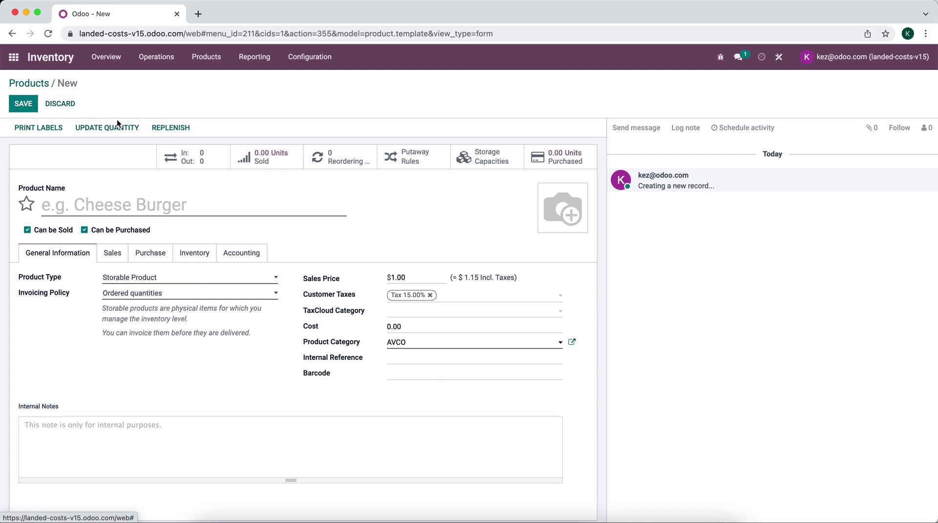
pyautogui.click(103, 205)
pyautogui.write('TEST 2')
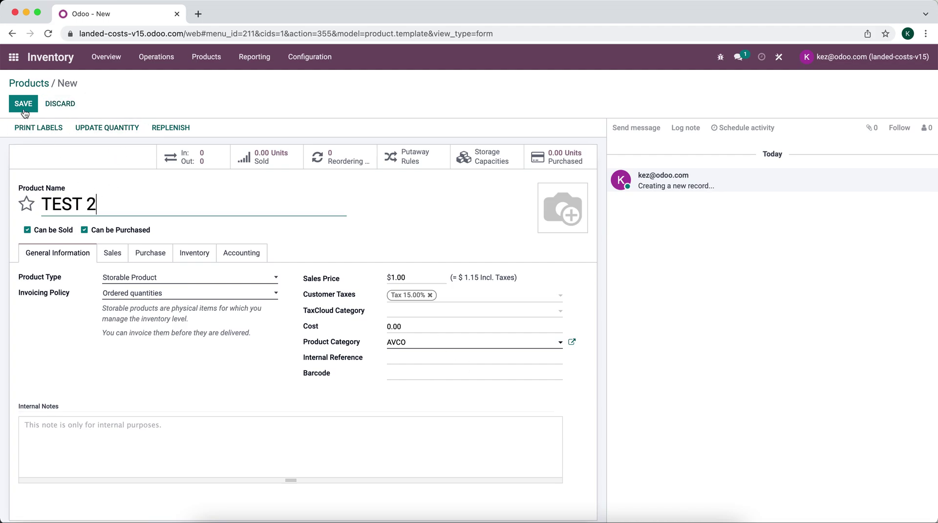
pyautogui.click(20, 103)
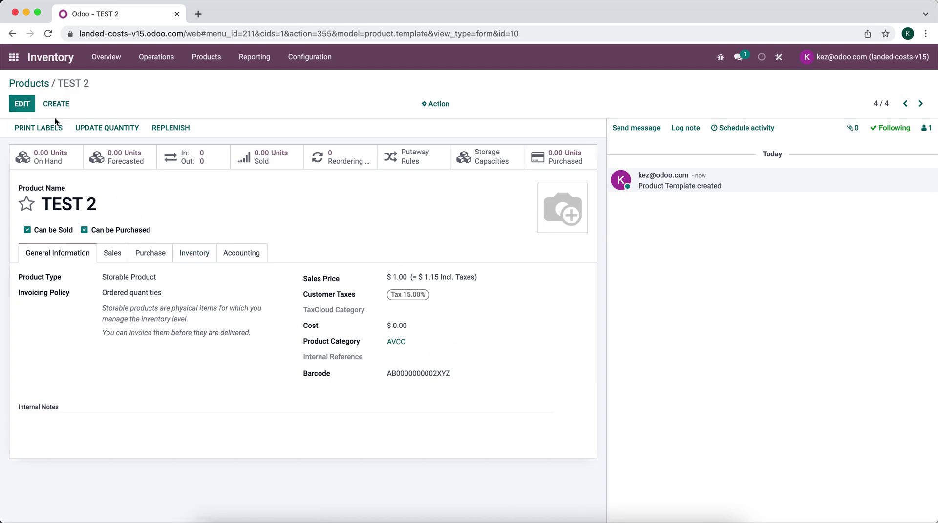
# Create a third product named TEST 3 with the manual barcode 111111111 and save it
pyautogui.click(55, 105)
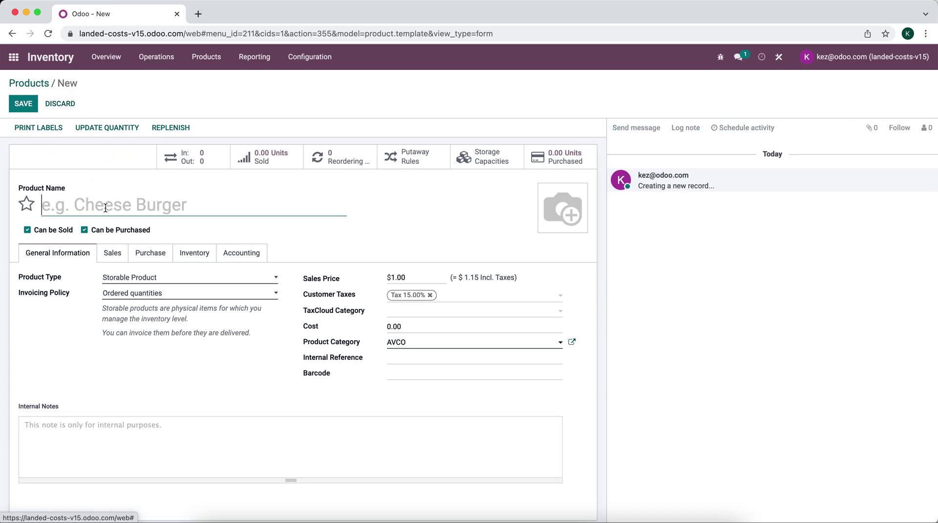
pyautogui.write('TEST 34')
pyautogui.press('BackSpace')
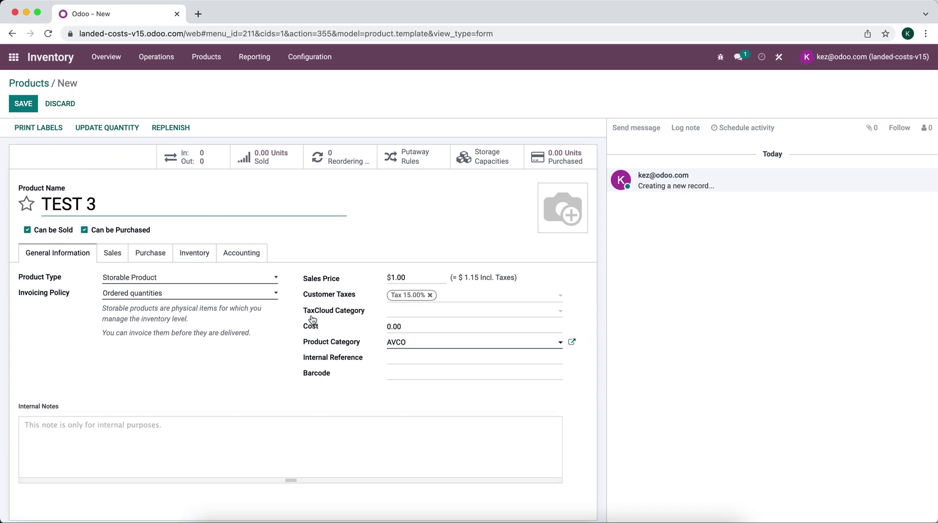
pyautogui.click(445, 374)
pyautogui.write('111111111')
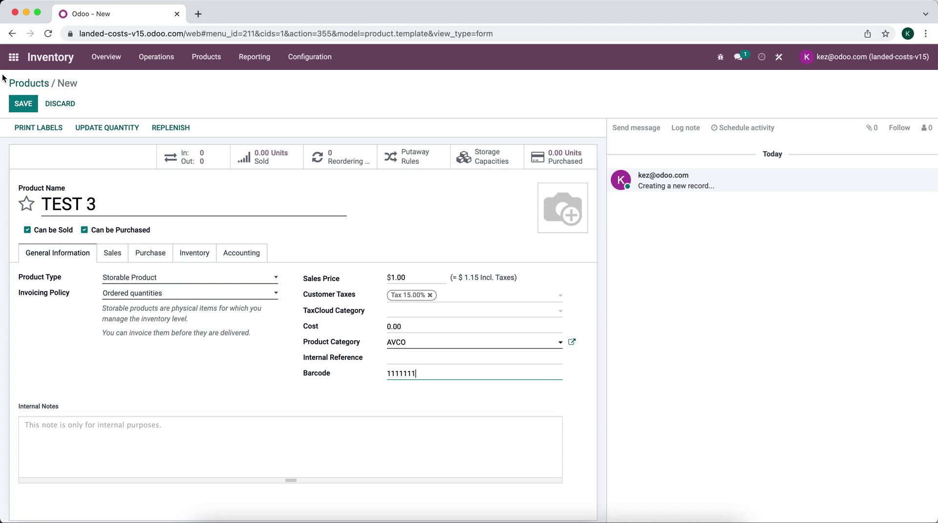
pyautogui.click(16, 107)
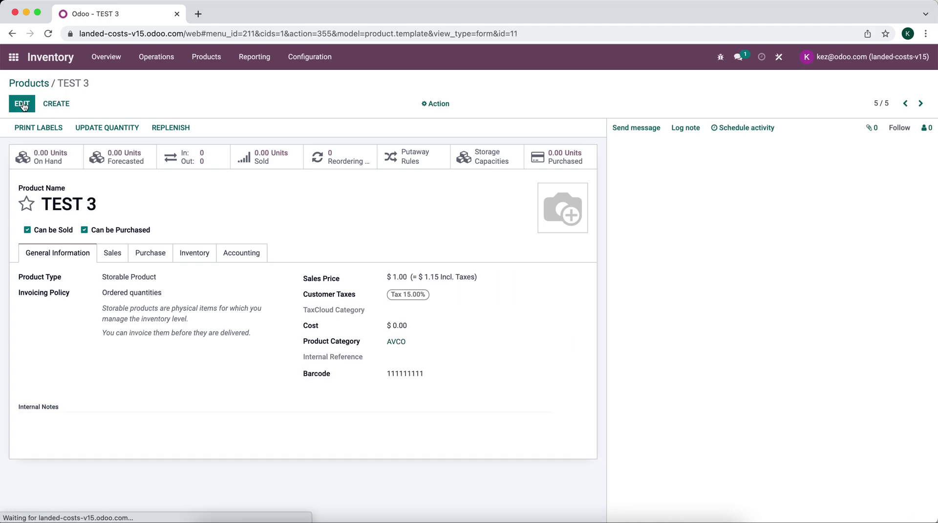